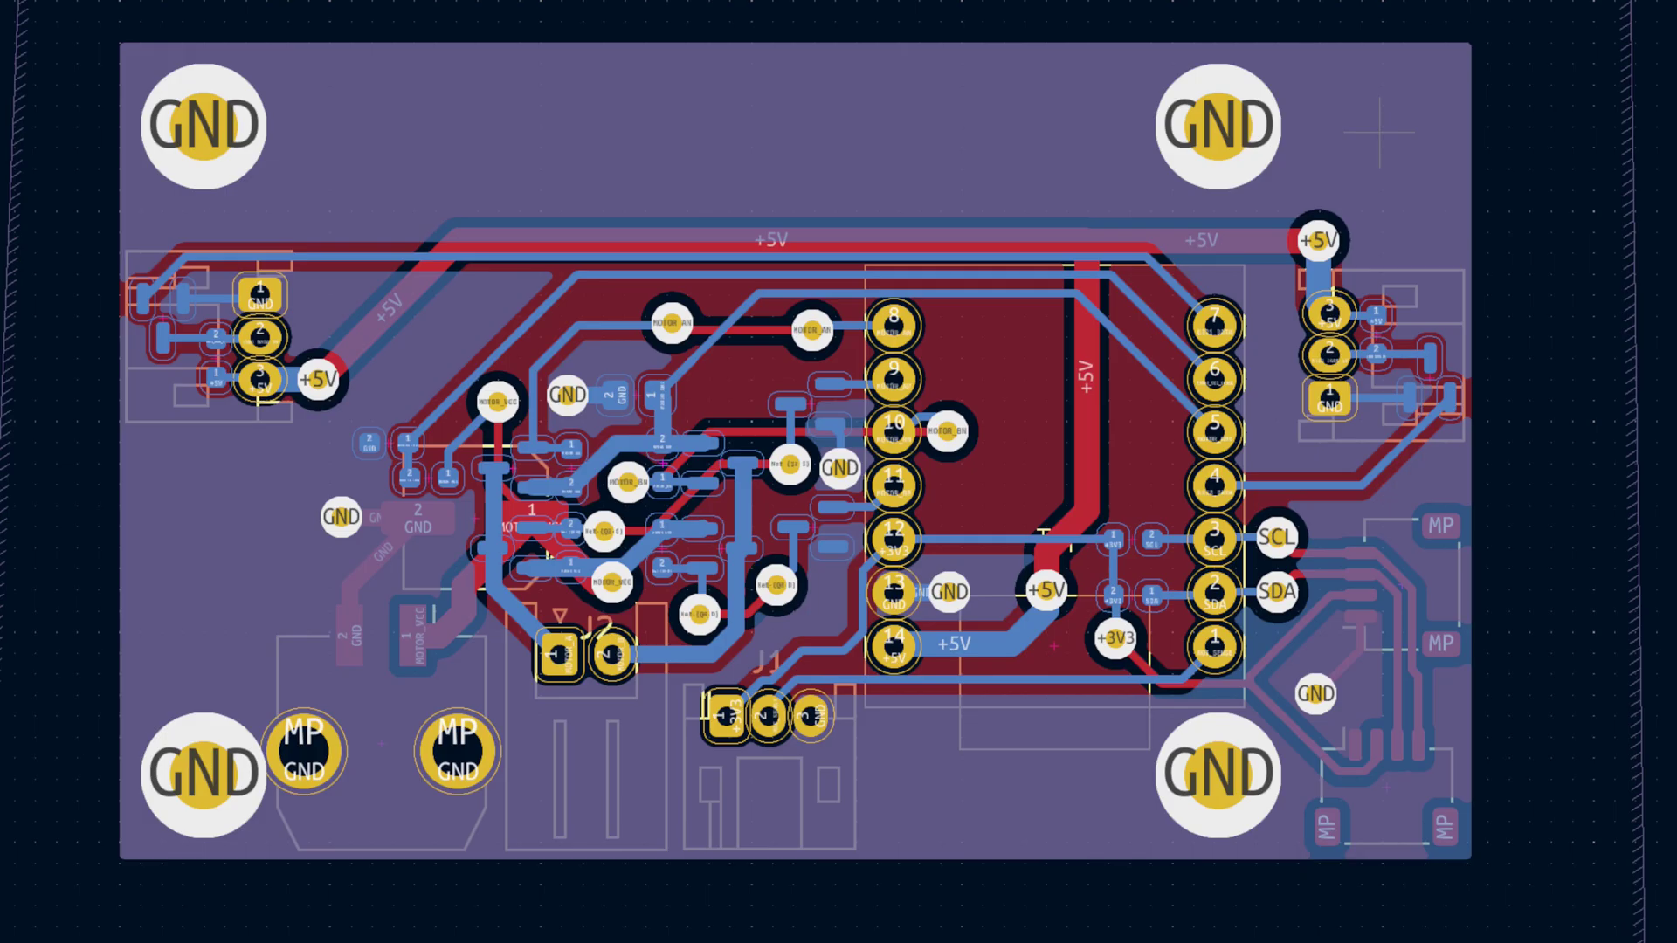
Step: Show only the back copper layer (B.Cu) instead of the front copper
{"action": "key", "text": "ctrl+h"}
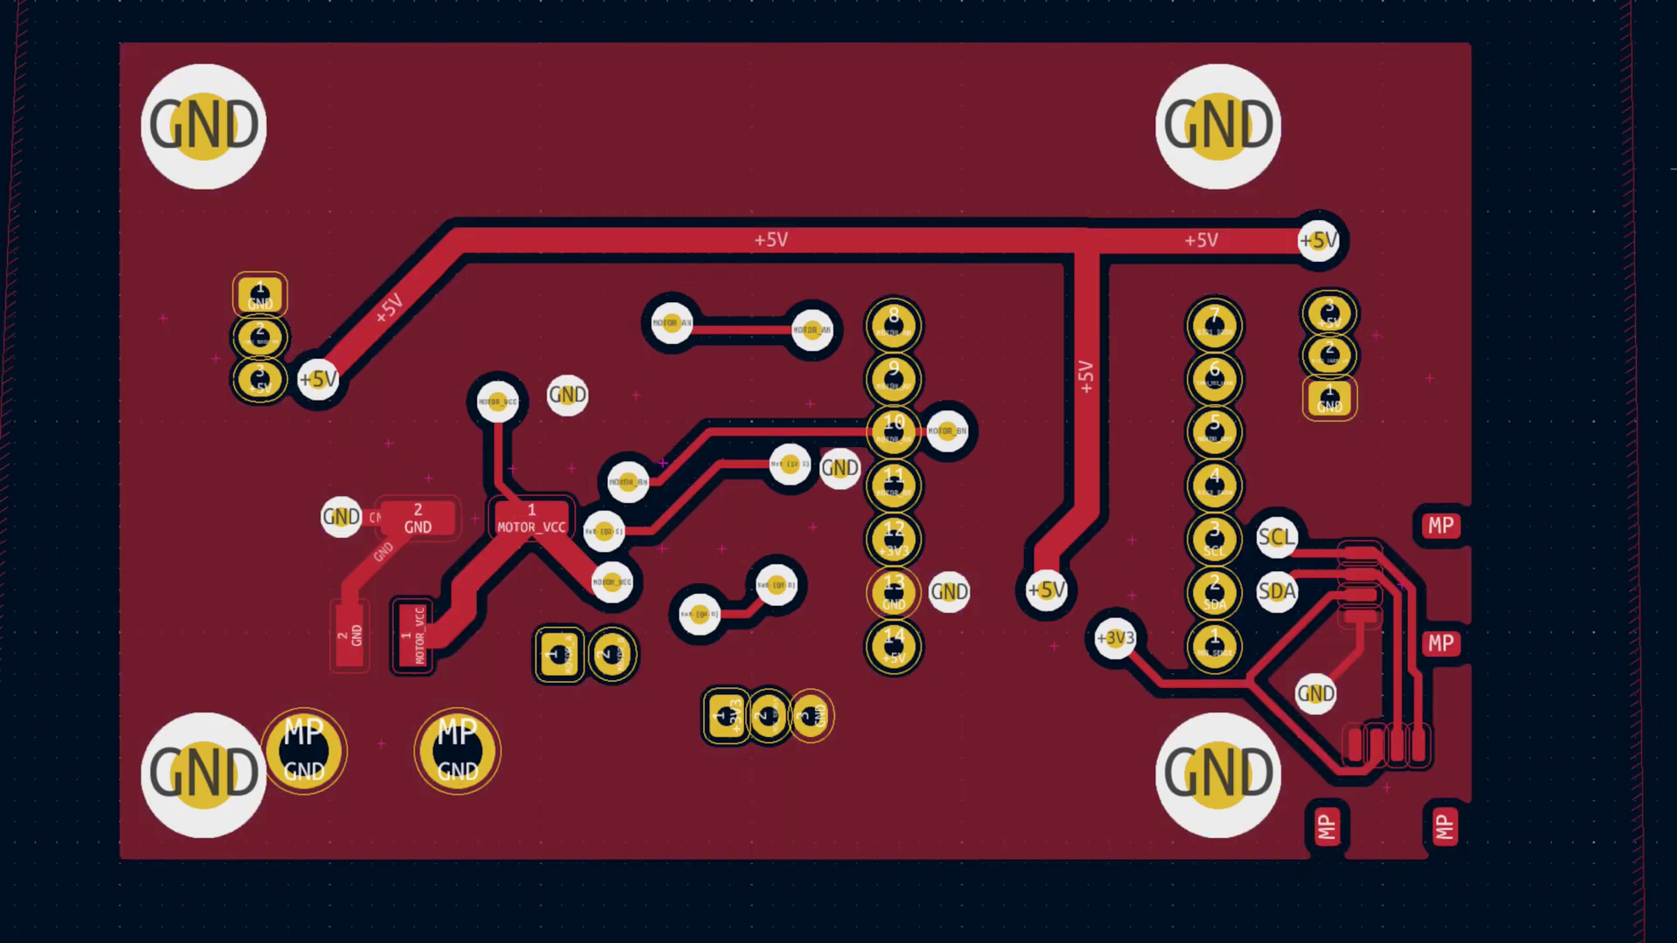
{"action": "key", "text": "Page_Down"}
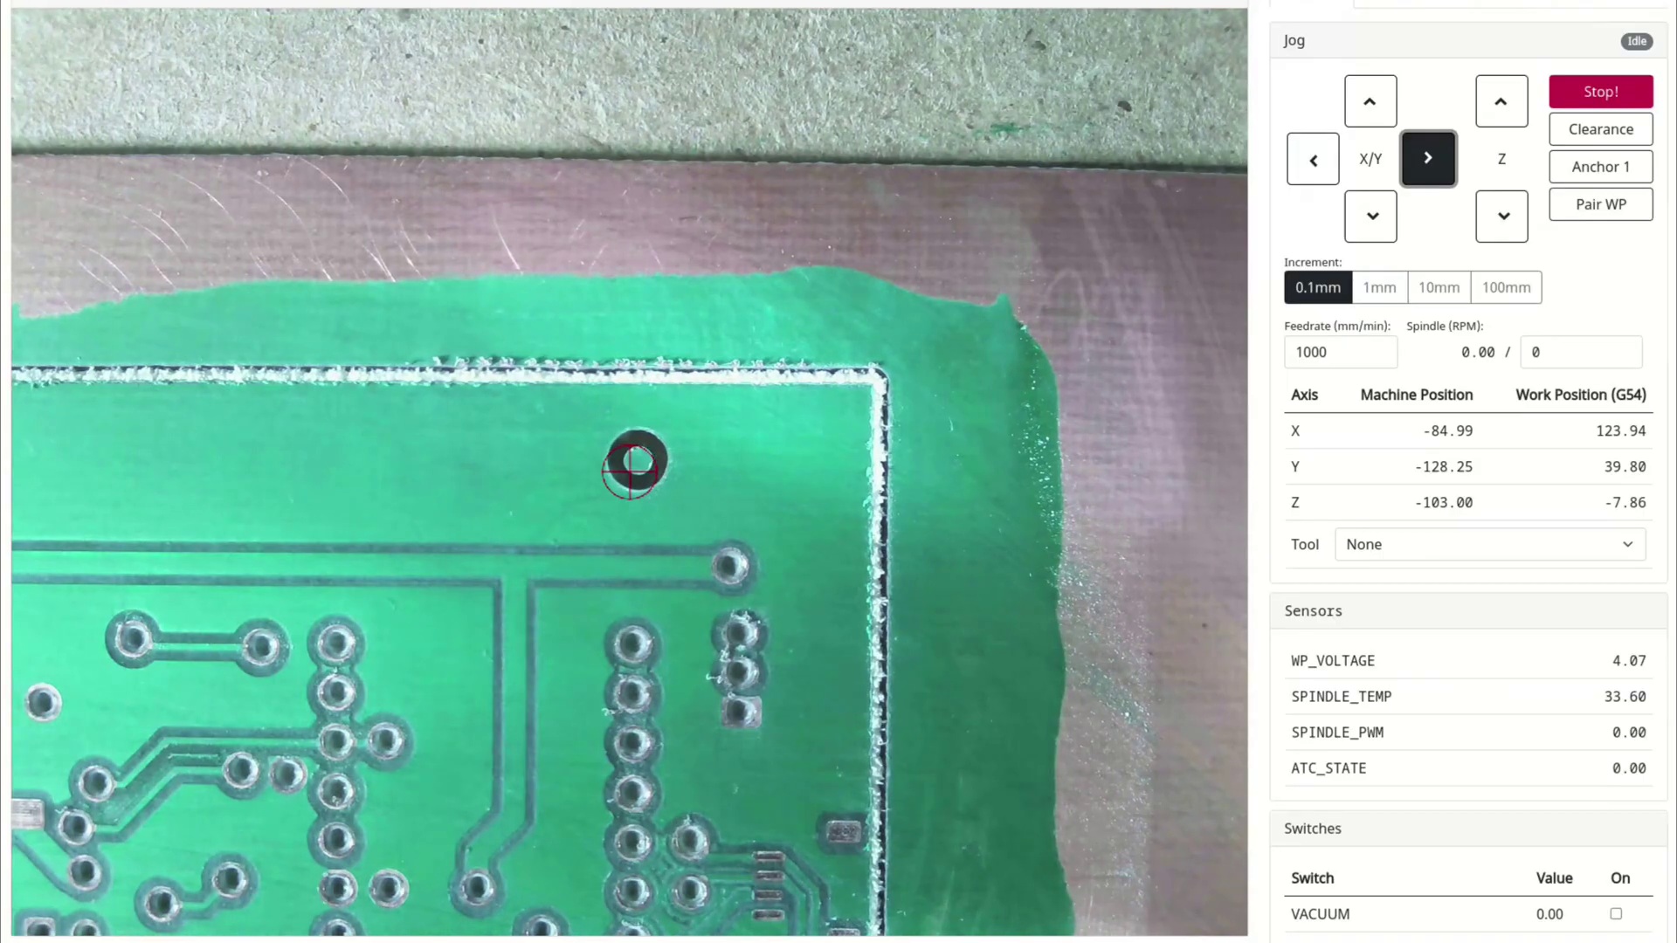
Step: Centre the camera crosshair on the top registration hole, then the top-left hole
{"action": "key", "text": "Up"}
{"action": "key", "text": "Up"}
{"action": "key", "text": "Up"}
{"action": "key", "text": "Up"}
{"action": "key", "text": "Up"}
{"action": "key", "text": "Left"}
{"action": "key", "text": "Left"}
{"action": "key", "text": "Left"}
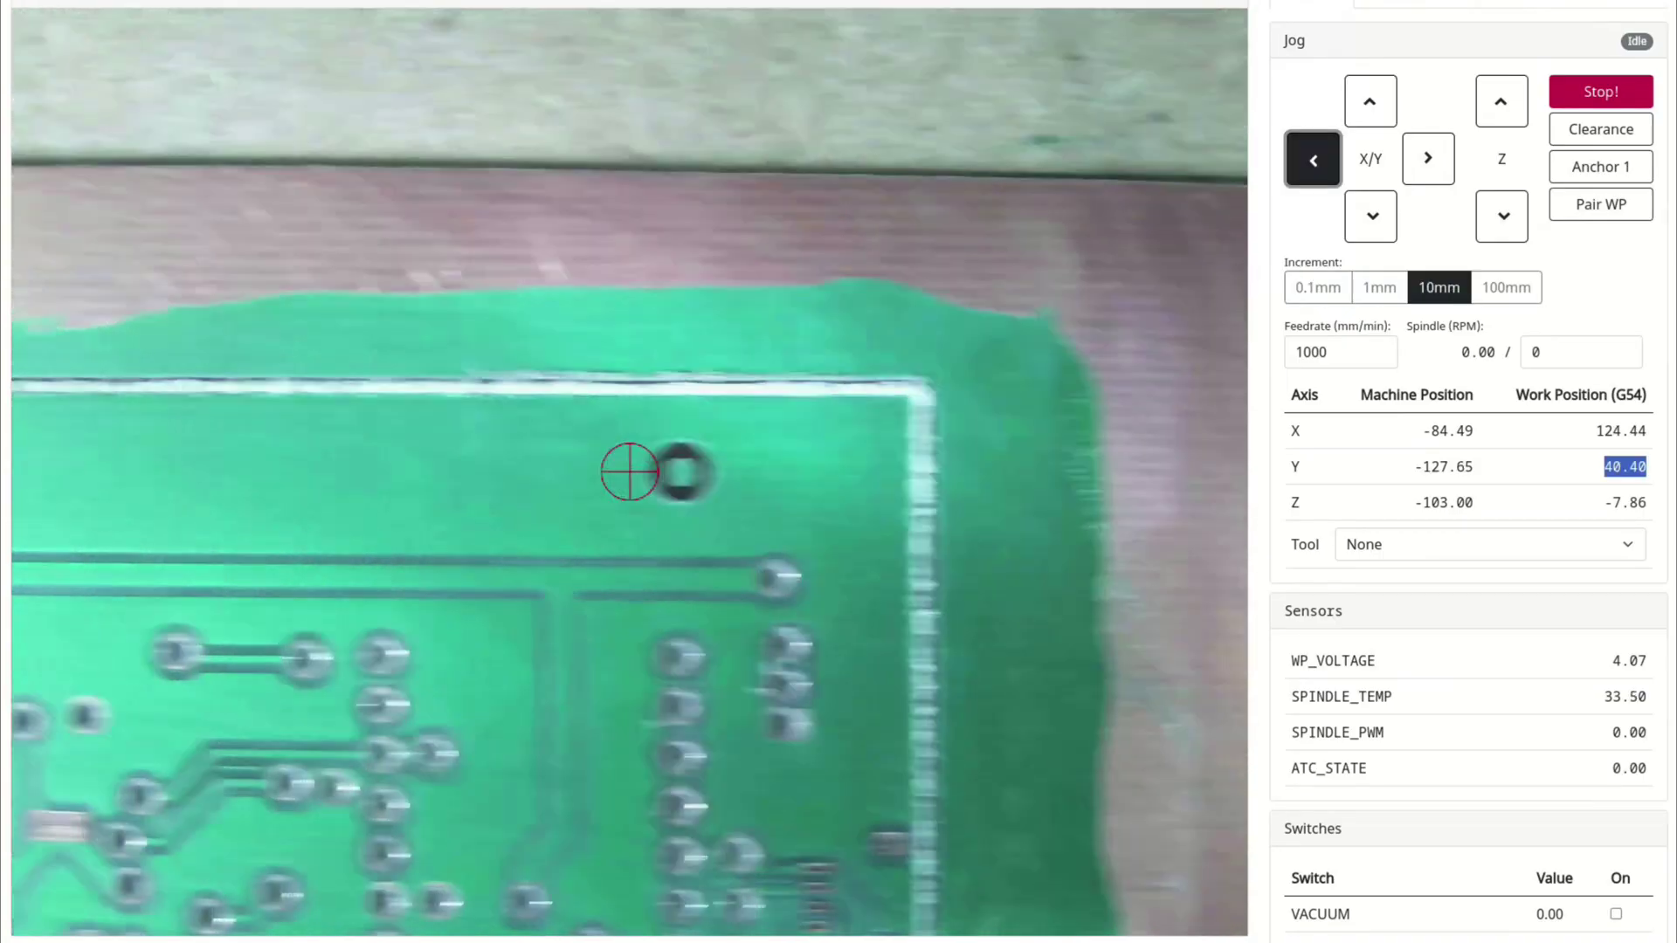
{"action": "key", "text": "Left"}
{"action": "key", "text": "Left"}
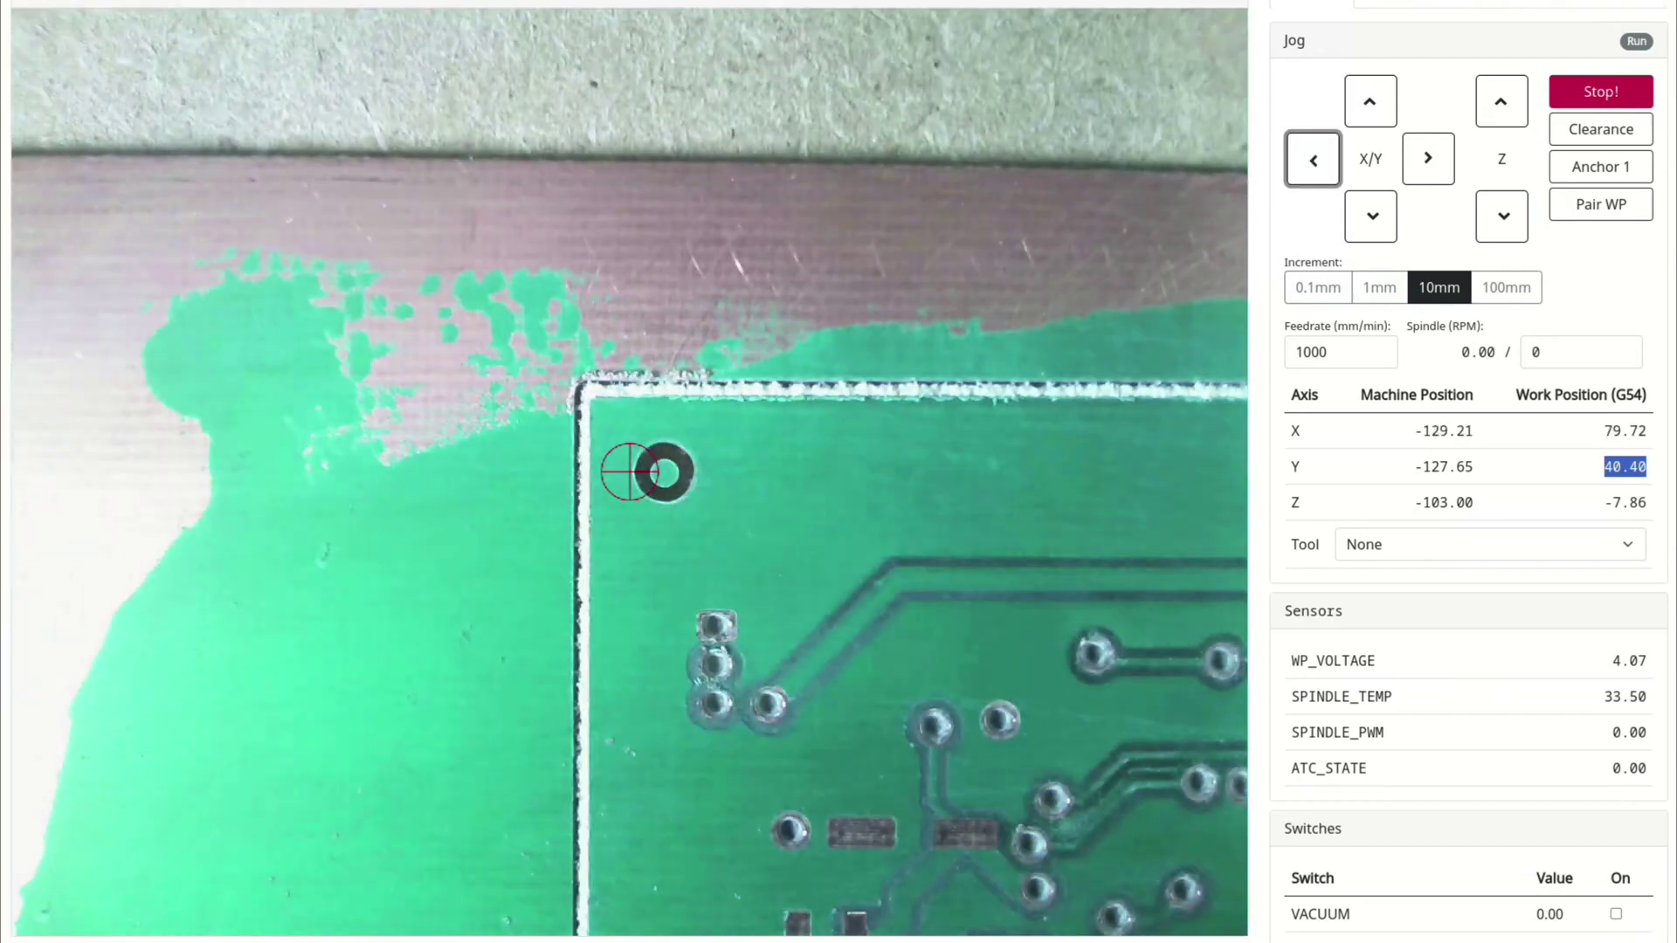
{"action": "key", "text": "Page_Down"}
{"action": "key", "text": "Right"}
{"action": "key", "text": "Right"}
{"action": "key", "text": "Right"}
{"action": "key", "text": "Left"}
{"action": "key", "text": "Page_Down"}
Step: Jog down the left board edge and centre the crosshair on the bottom-left hole
{"action": "key", "text": "Down"}
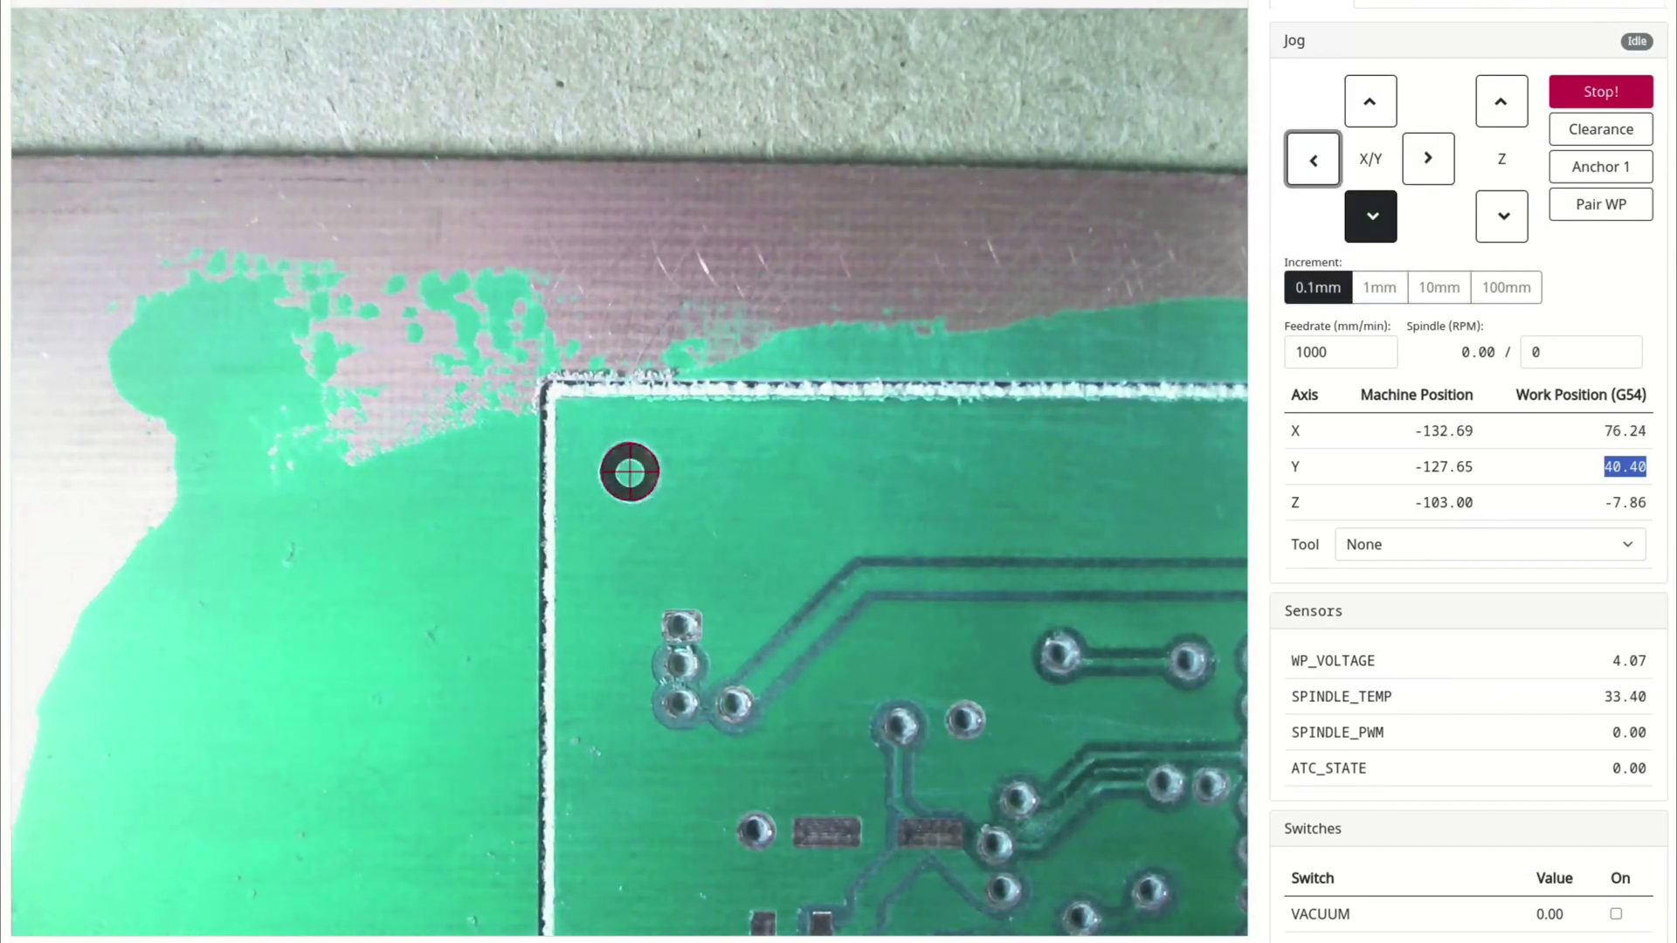
{"action": "key", "text": "Page_Up"}
{"action": "key", "text": "Page_Up"}
{"action": "key", "text": "Down"}
{"action": "key", "text": "Down"}
{"action": "key", "text": "Down"}
{"action": "key", "text": "Page_Down"}
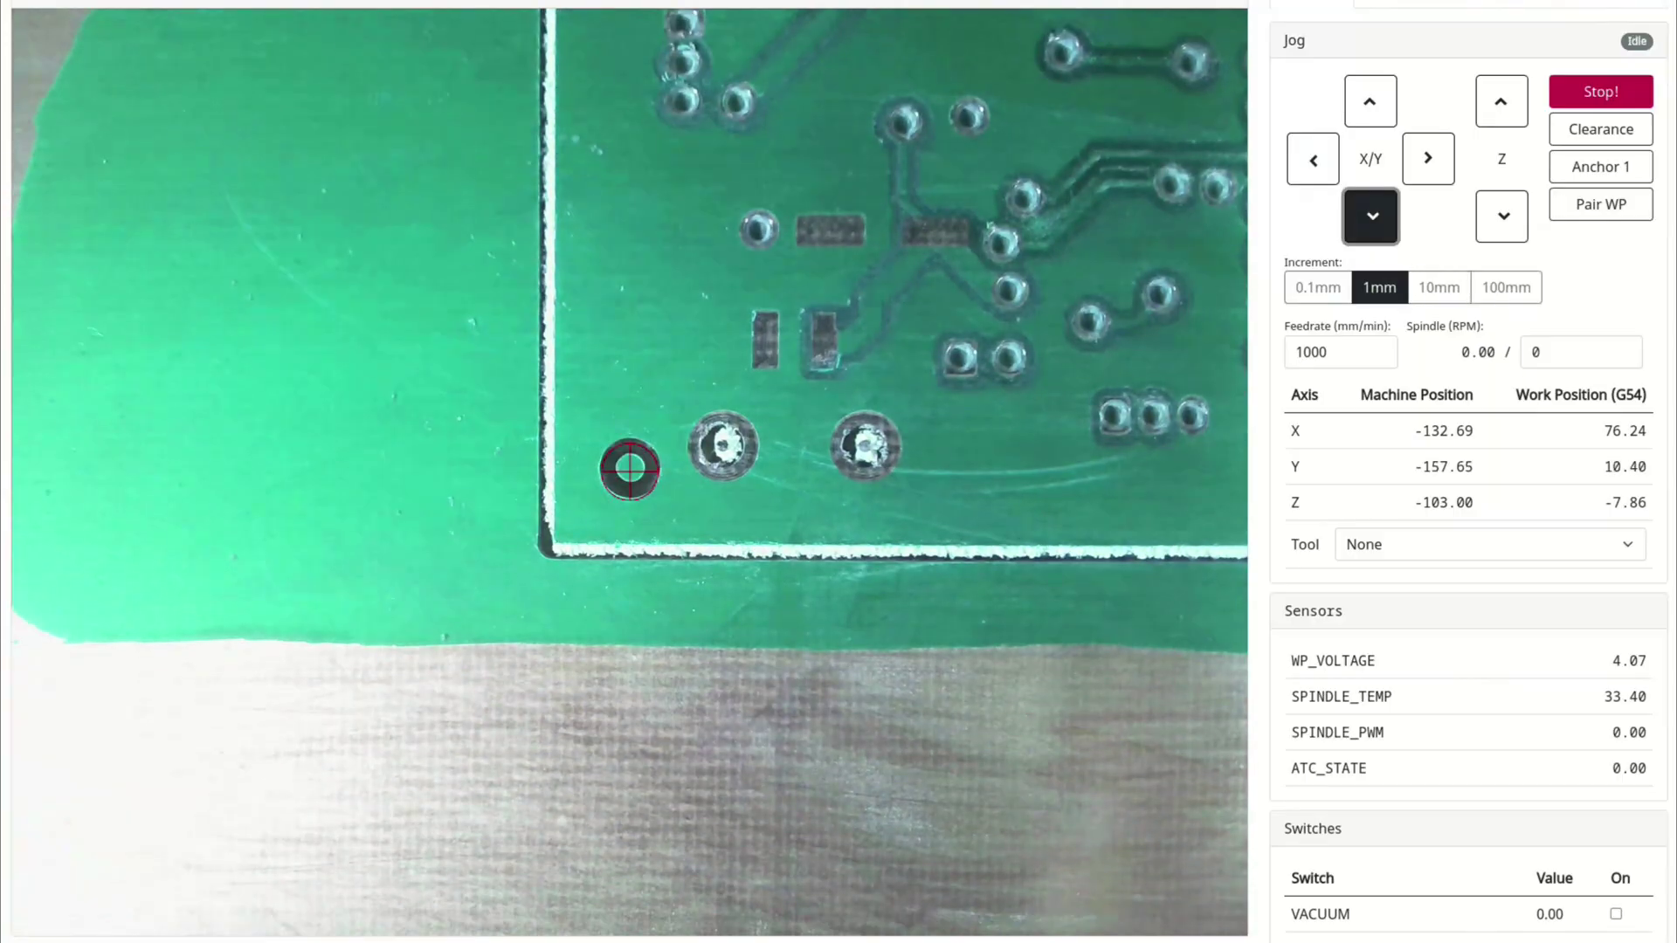
{"action": "key", "text": "Down"}
{"action": "key", "text": "Down"}
{"action": "key", "text": "Up"}
{"action": "key", "text": "Page_Down"}
Step: Jog right along the bottom edge and align the crosshair on the bottom-right hole
{"action": "key", "text": "Up"}
{"action": "key", "text": "Up"}
{"action": "key", "text": "Page_Up"}
{"action": "key", "text": "Page_Up"}
{"action": "key", "text": "Right"}
{"action": "key", "text": "Right"}
{"action": "key", "text": "Right"}
{"action": "key", "text": "Right"}
{"action": "key", "text": "Right"}
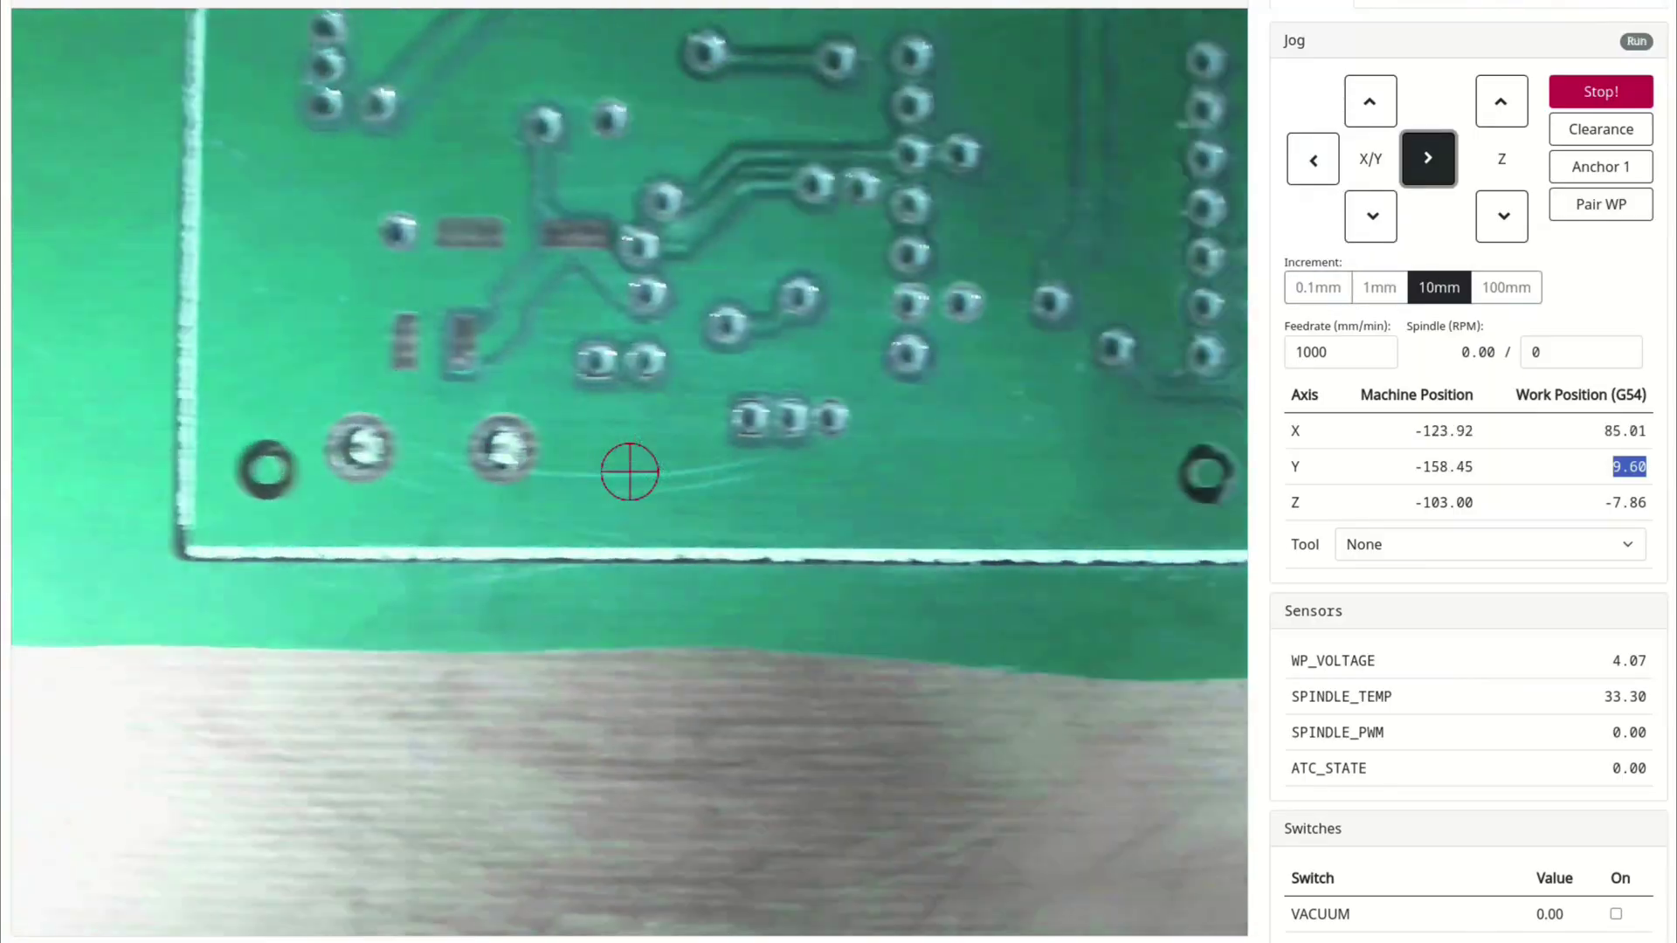
{"action": "key", "text": "Page_Down"}
{"action": "key", "text": "Left"}
{"action": "key", "text": "Left"}
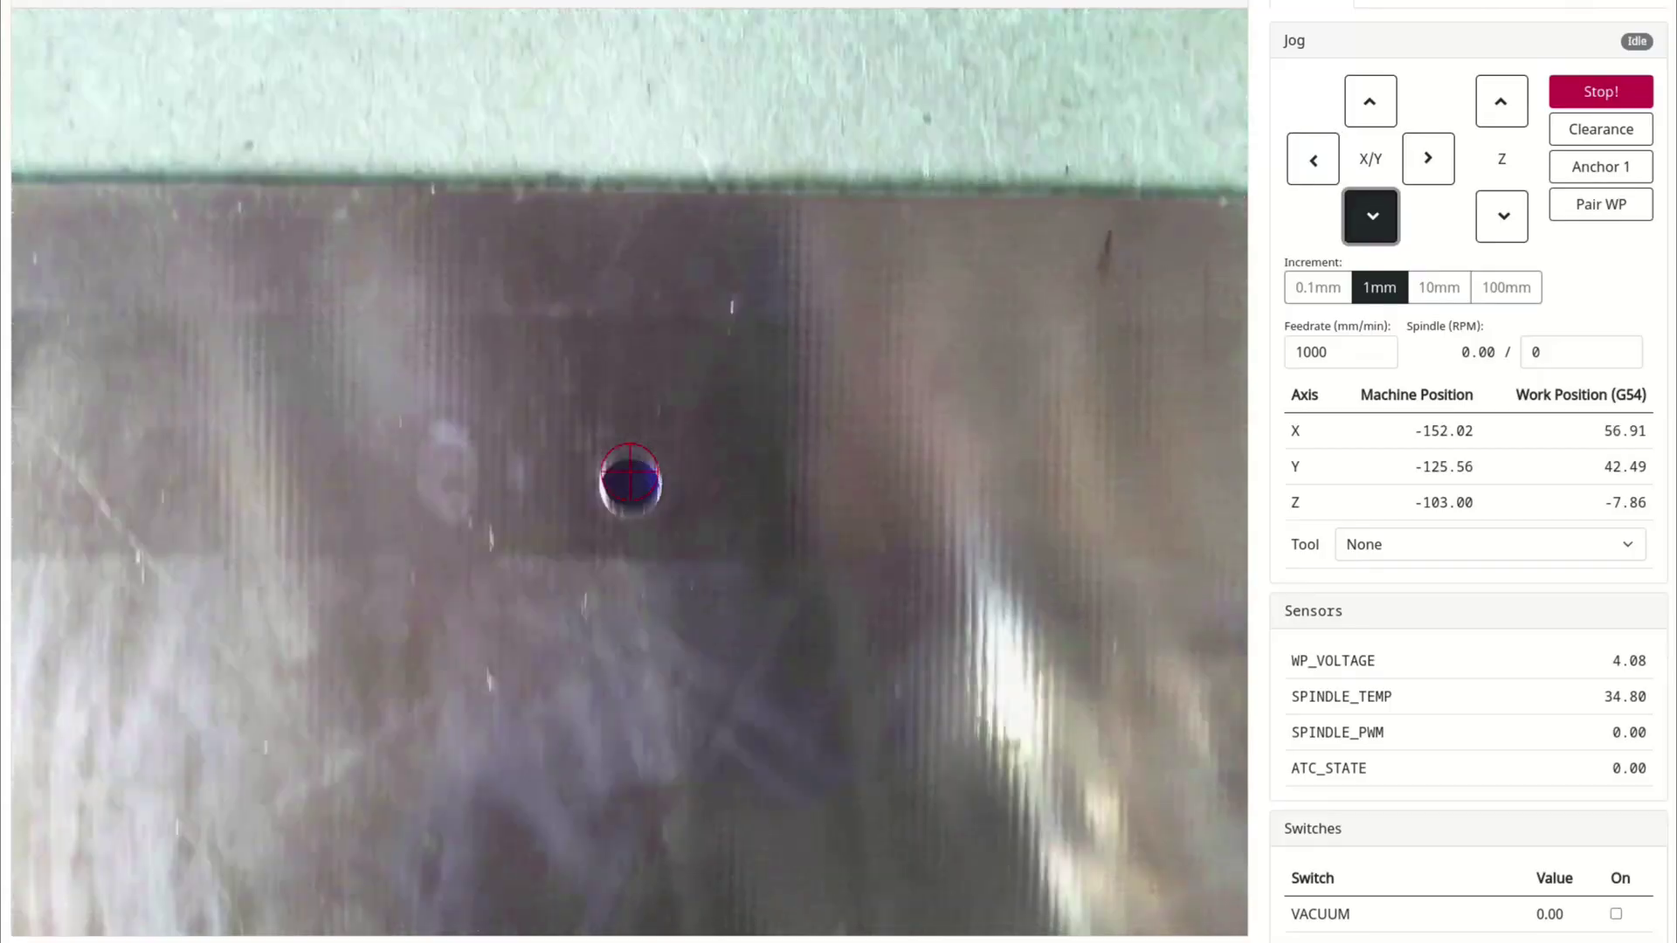
{"action": "key", "text": "Right"}
{"action": "key", "text": "Up"}
Step: Check the Y work position, then centre the crosshair on the next hole using 10, 1 and 0.1 mm steps
{"action": "double_click", "coordinate": [1625, 466]}
{"action": "left_click", "coordinate": [1438, 287]}
{"action": "key", "text": "Right"}
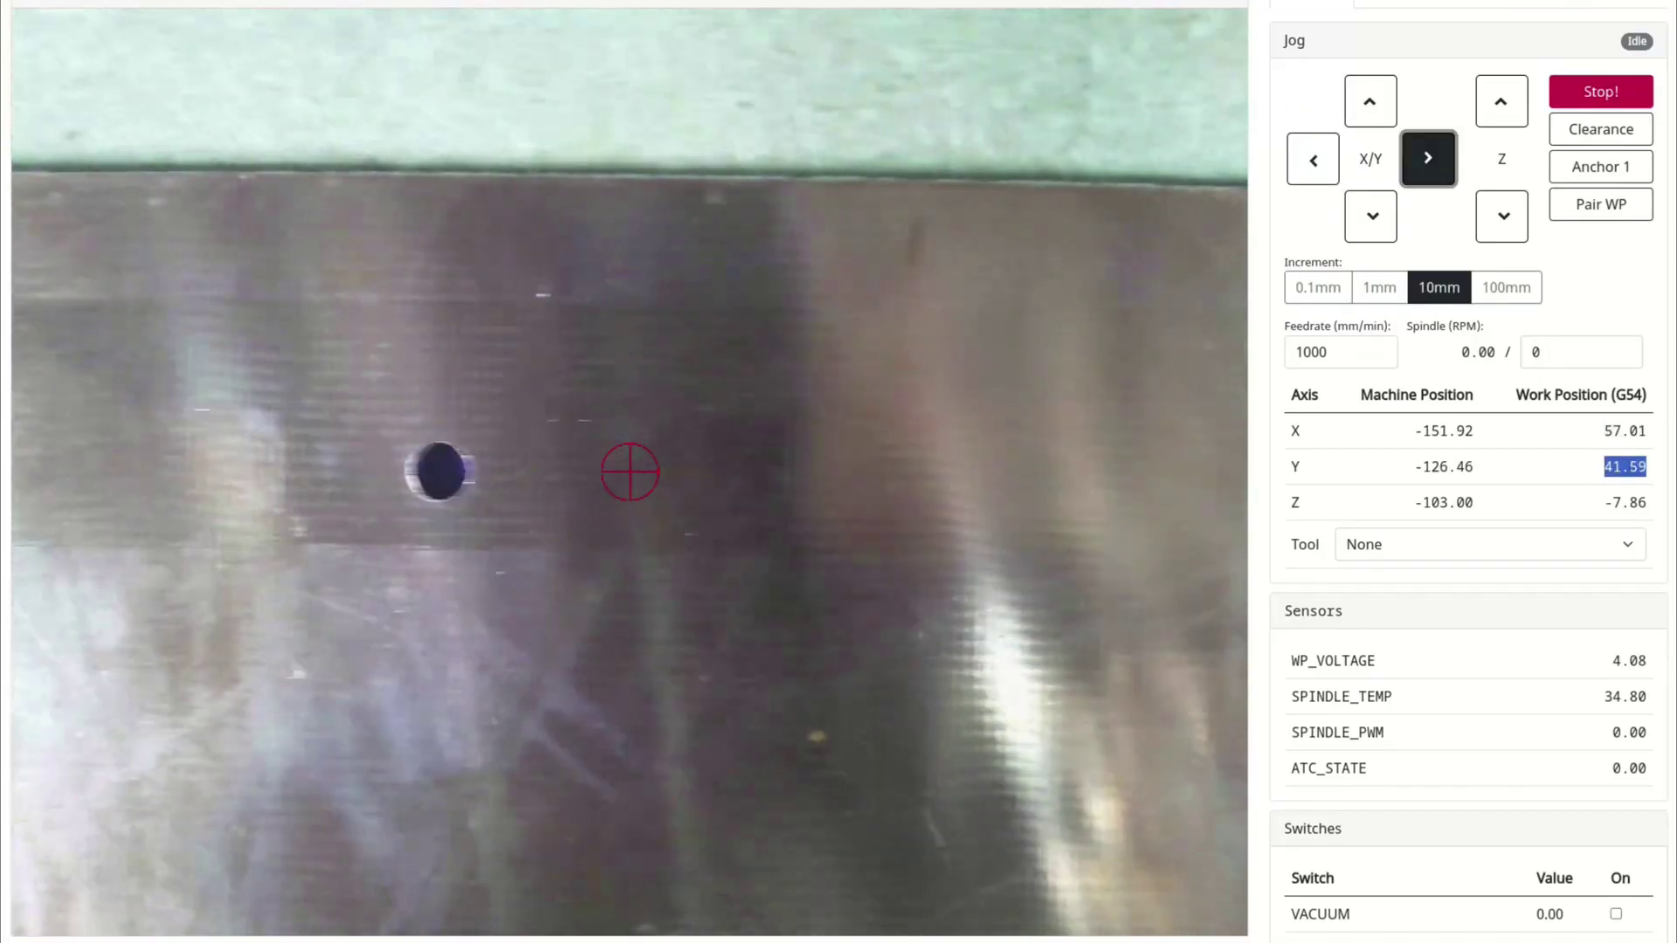
{"action": "key", "text": "Right"}
{"action": "key", "text": "Right"}
{"action": "key", "text": "Right"}
{"action": "key", "text": "Right"}
{"action": "left_click", "coordinate": [1379, 287]}
{"action": "key", "text": "Down"}
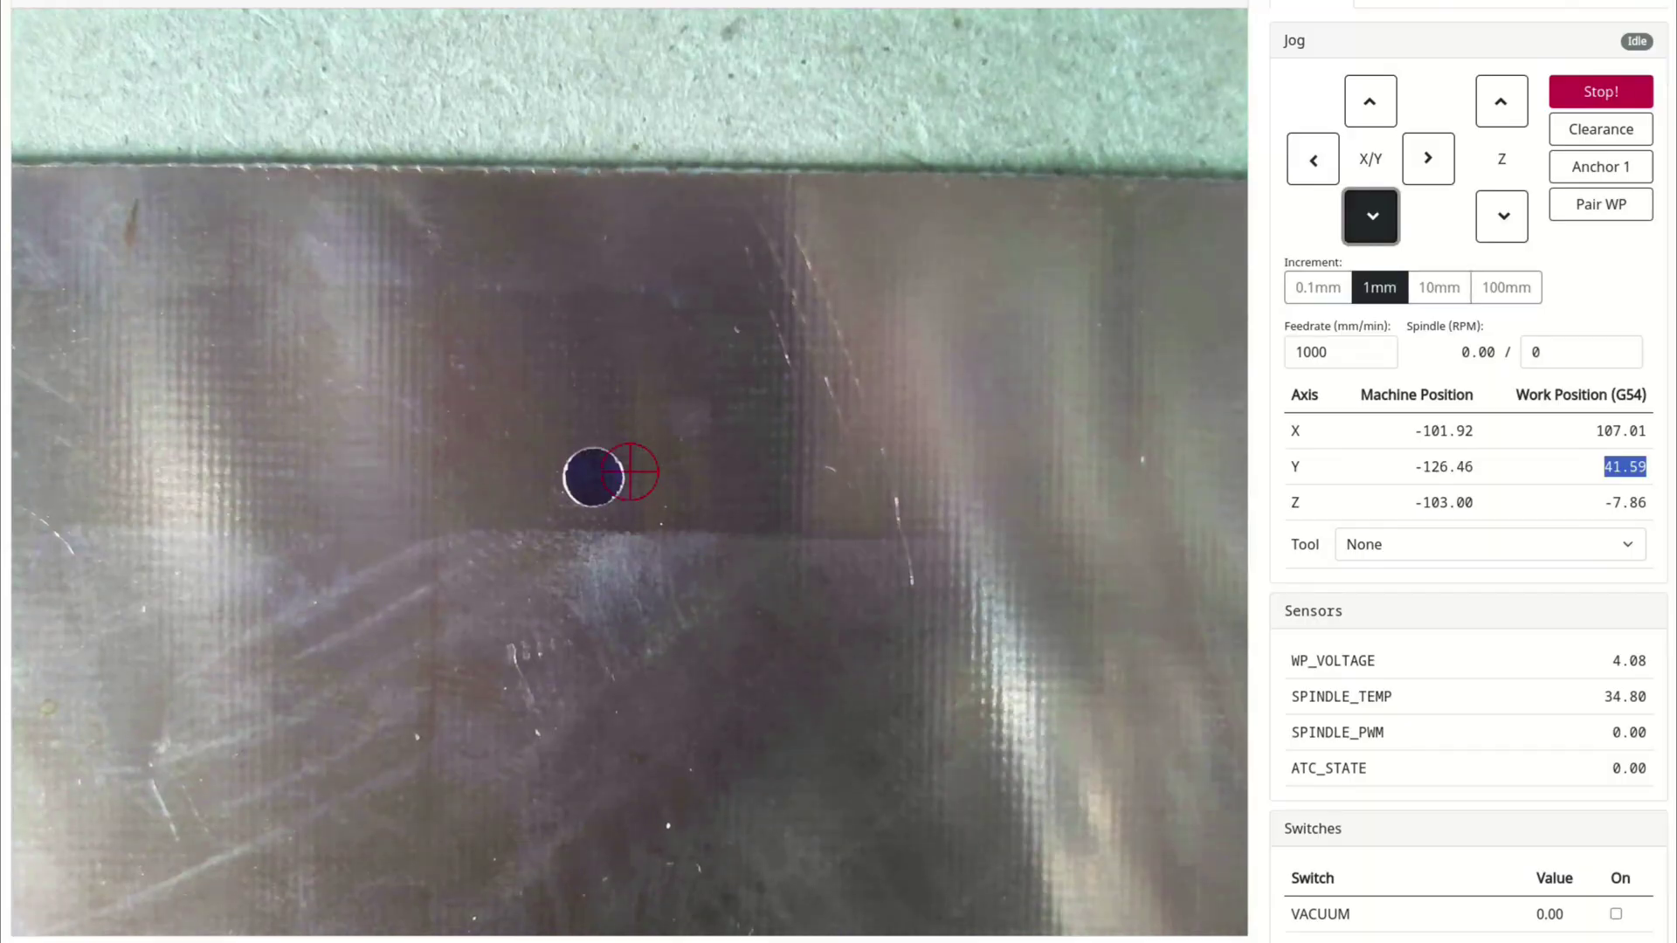
{"action": "key", "text": "Left"}
{"action": "key", "text": "Down"}
{"action": "key", "text": "Up"}
{"action": "left_click", "coordinate": [1318, 288]}
{"action": "key", "text": "Right"}
{"action": "key", "text": "Right"}
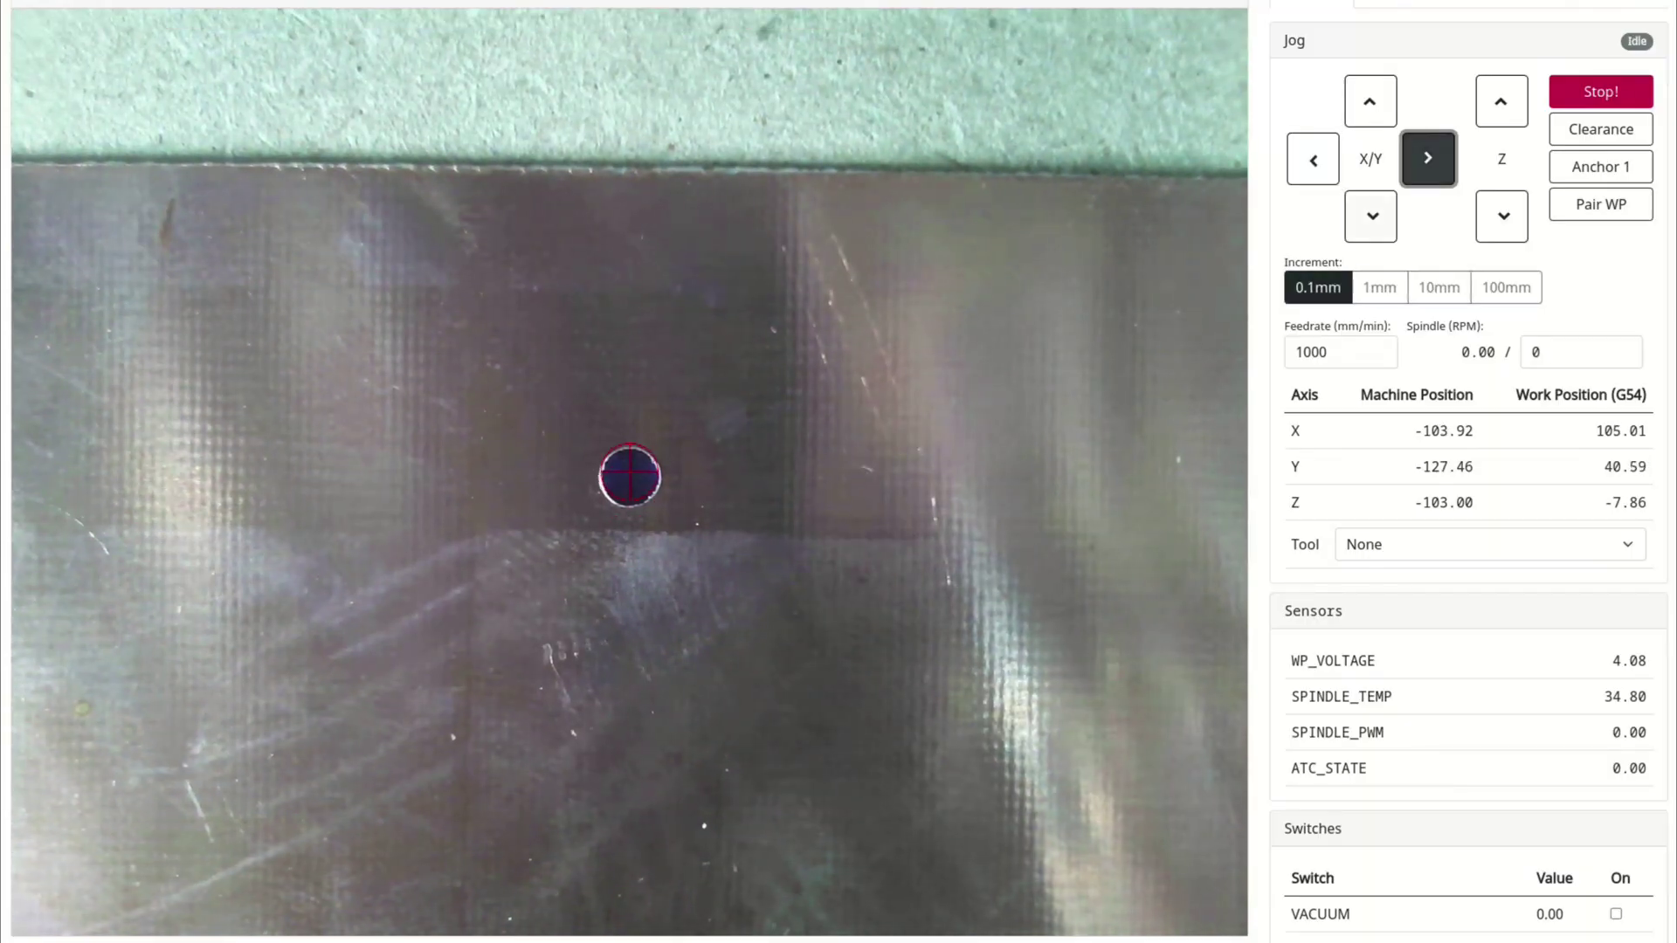
{"action": "key", "text": "Down"}
Step: Move down to the lower hole and fine-centre the crosshair with 0.1 mm steps
{"action": "key", "text": "Down"}
{"action": "key", "text": "Down"}
{"action": "key", "text": "Down"}
{"action": "left_click", "coordinate": [1438, 287]}
{"action": "key", "text": "Down"}
{"action": "key", "text": "Down"}
{"action": "key", "text": "Down"}
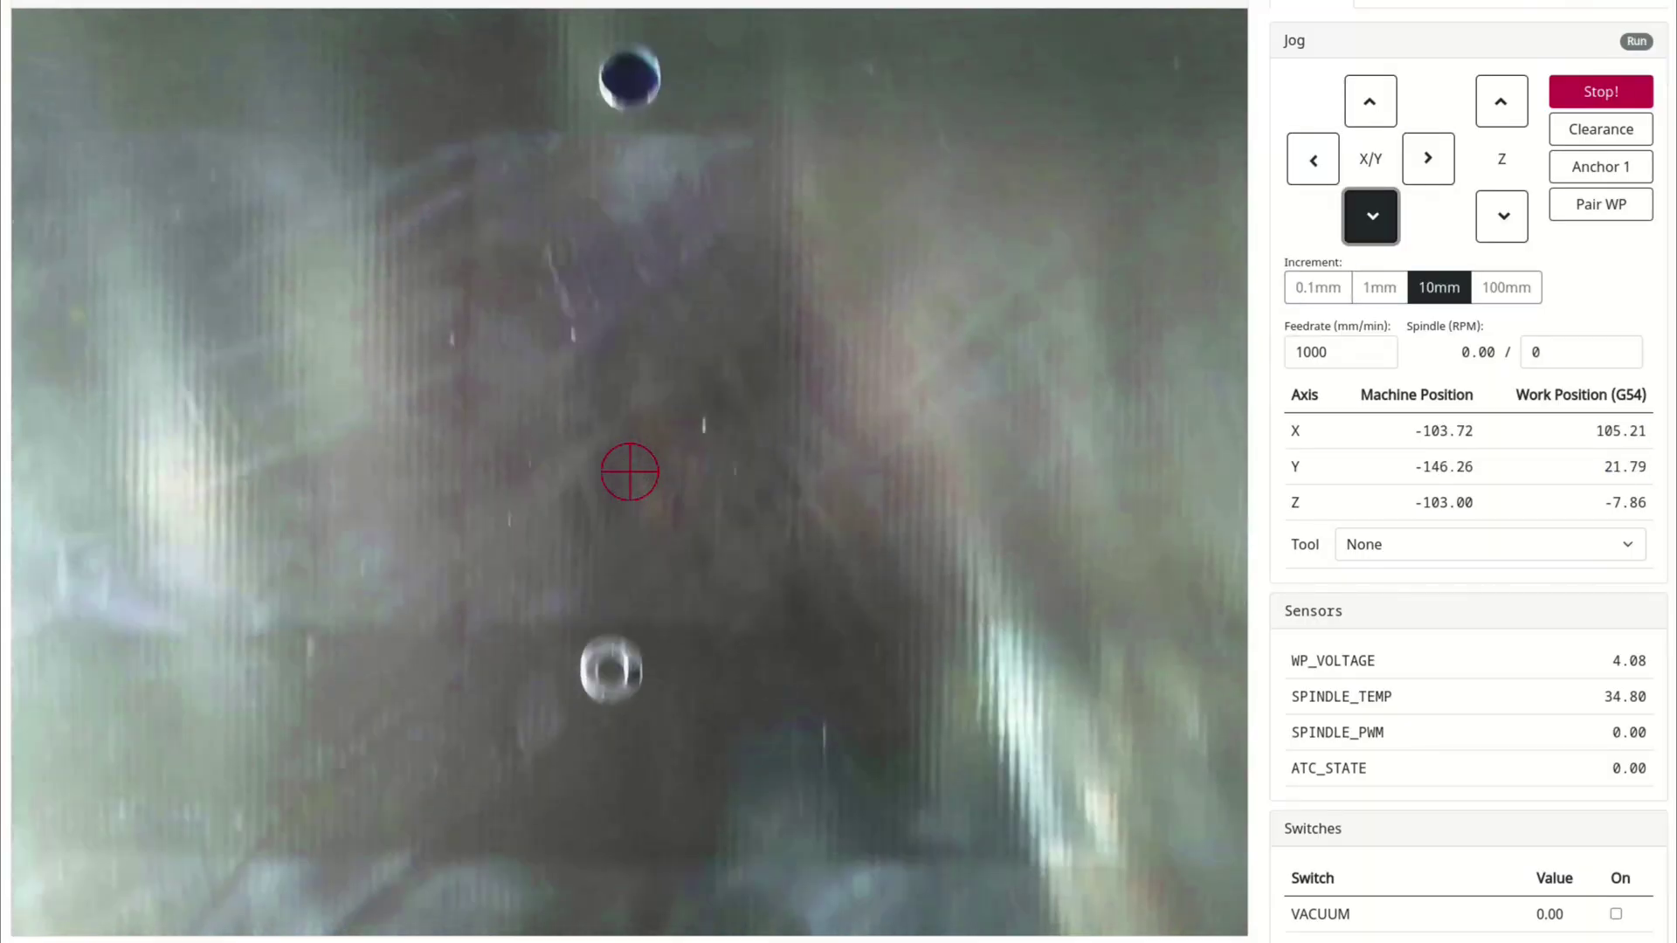
{"action": "left_click", "coordinate": [1379, 287]}
{"action": "key", "text": "Down"}
{"action": "key", "text": "Left"}
{"action": "left_click", "coordinate": [1318, 288]}
{"action": "key", "text": "Right"}
{"action": "key", "text": "Up"}
{"action": "key", "text": "Up"}
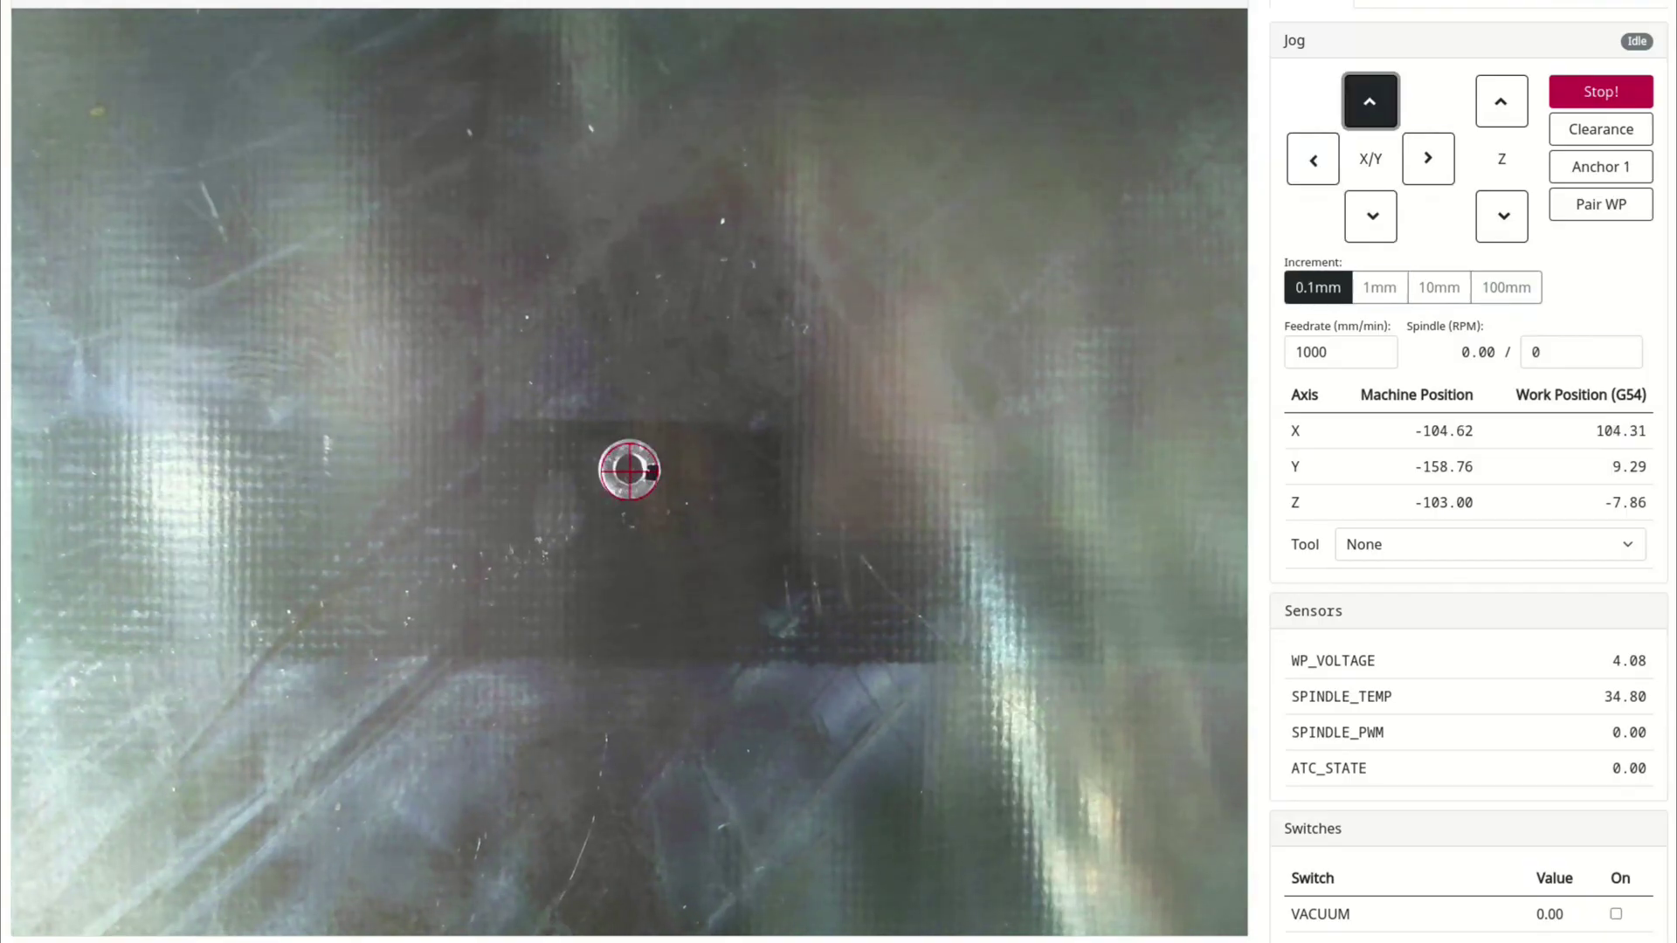
Step: Jog left to the final hole, centring the crosshair at X 56.31, Y 9.49
{"action": "double_click", "coordinate": [1629, 466]}
{"action": "left_click", "coordinate": [1438, 288]}
{"action": "key", "text": "Left"}
{"action": "key", "text": "Left"}
{"action": "key", "text": "Left"}
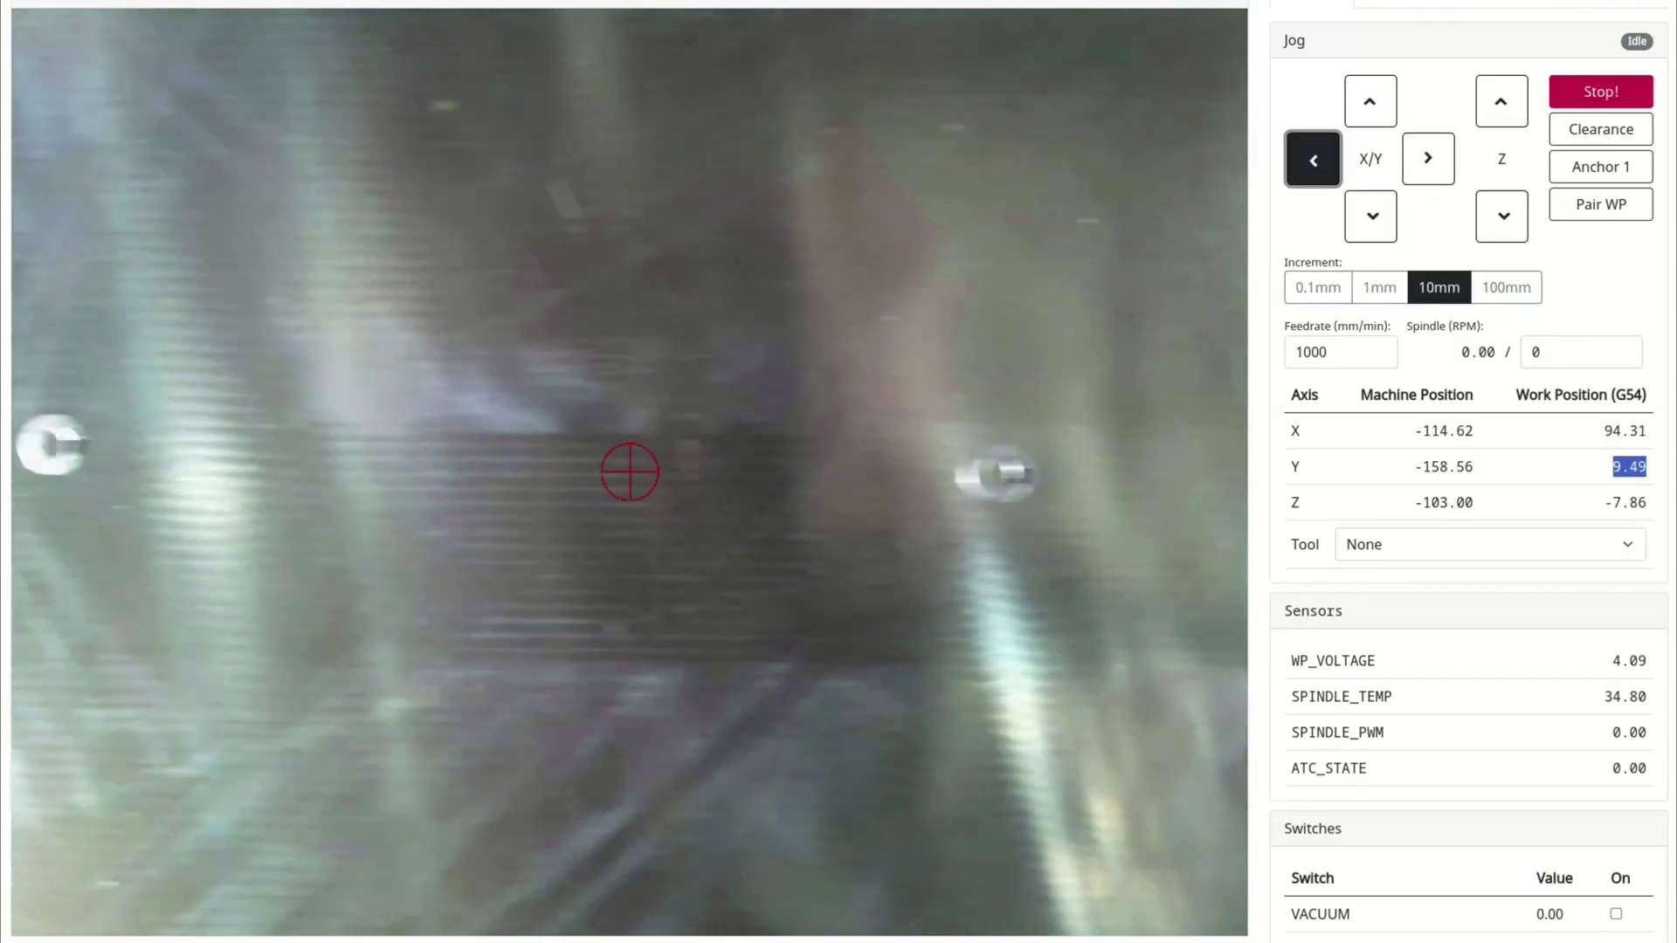
{"action": "key", "text": "Left"}
{"action": "key", "text": "Left"}
{"action": "left_click", "coordinate": [1379, 288]}
{"action": "key", "text": "Right"}
{"action": "key", "text": "Right"}
{"action": "key", "text": "Up"}
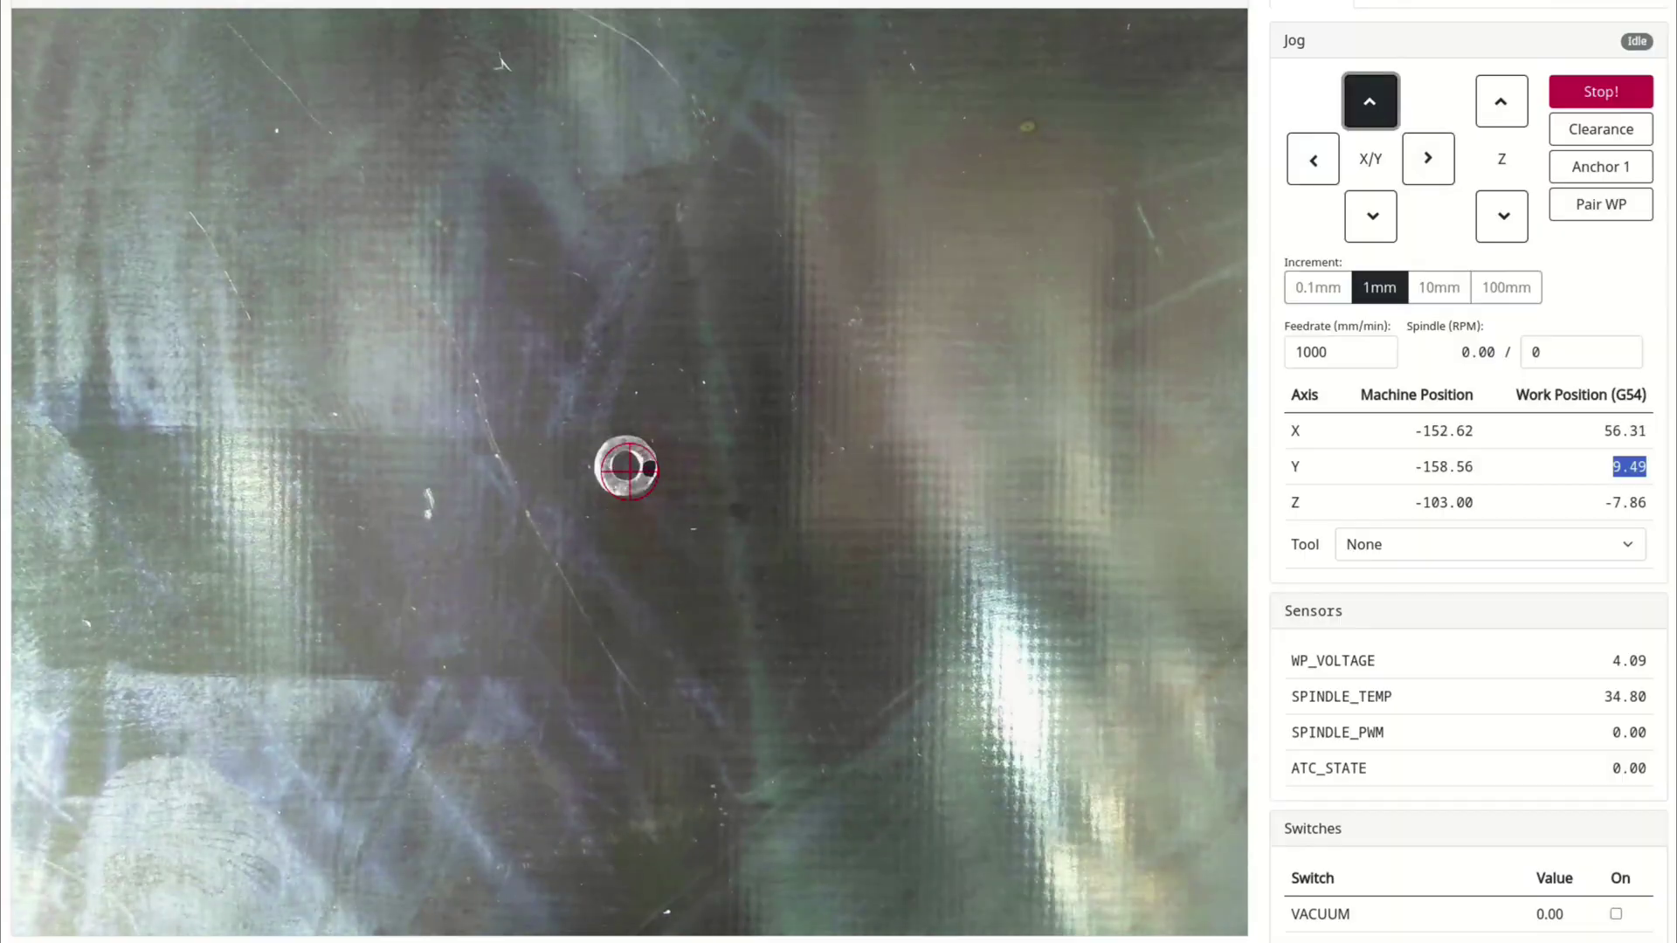